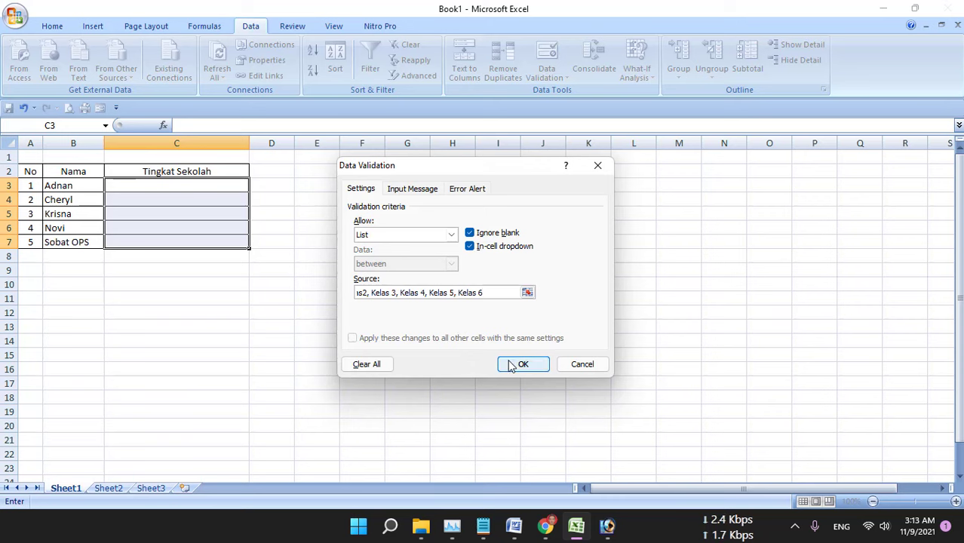
Confirm the Kelas list validation on C3:C7 and check C3's dropdown of Kelas choices.
left_click(511, 364)
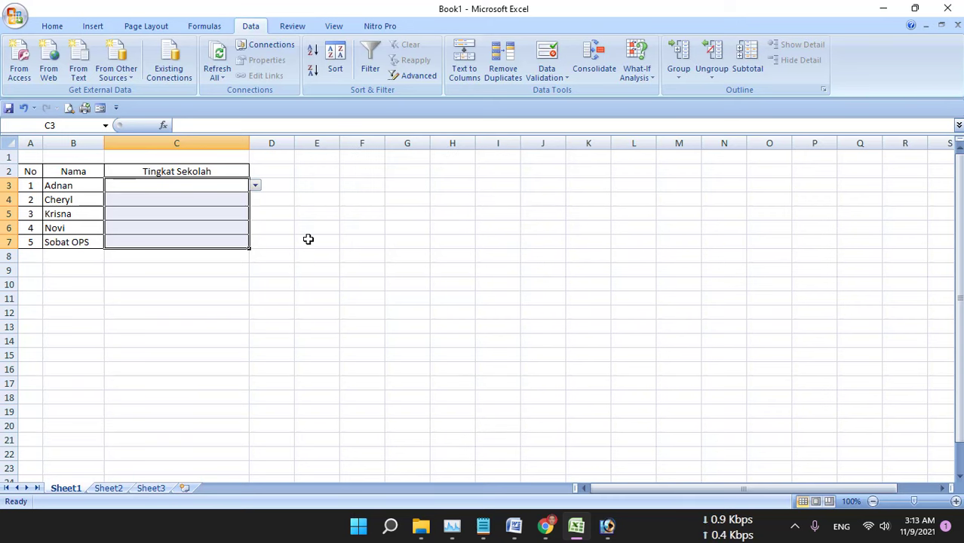
left_click(301, 281)
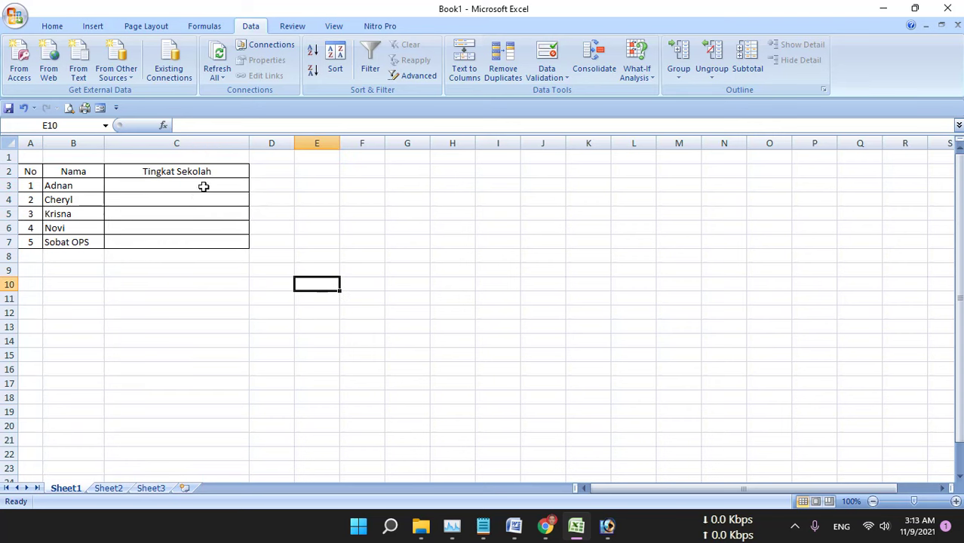
left_click(190, 184)
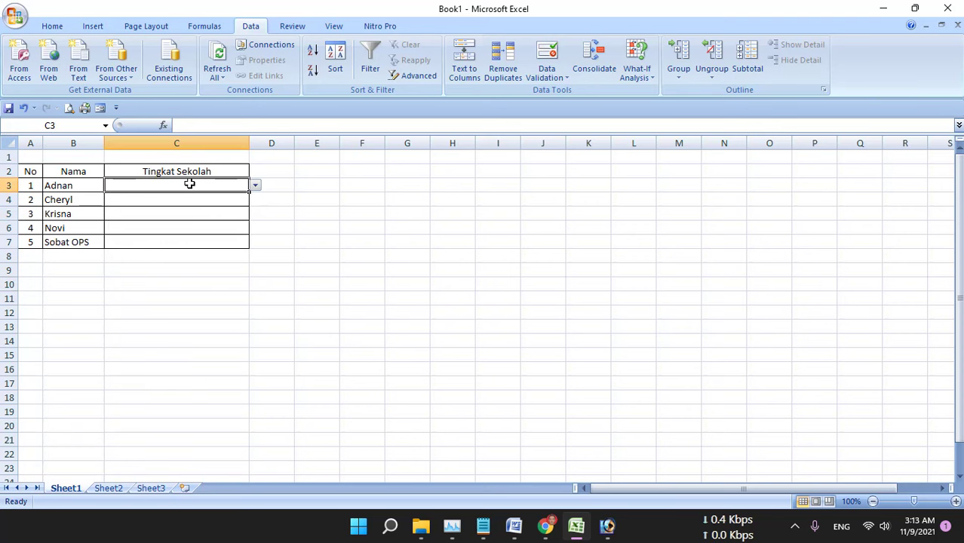
left_click(255, 187)
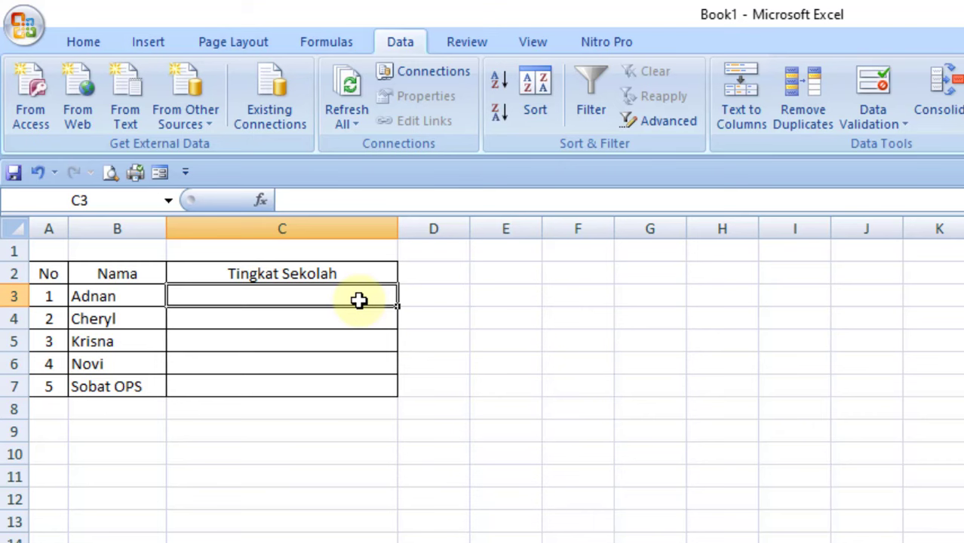
Select the Tingkat Sekolah cells C3:C7 and bring up the Data Validation options.
left_click(448, 521)
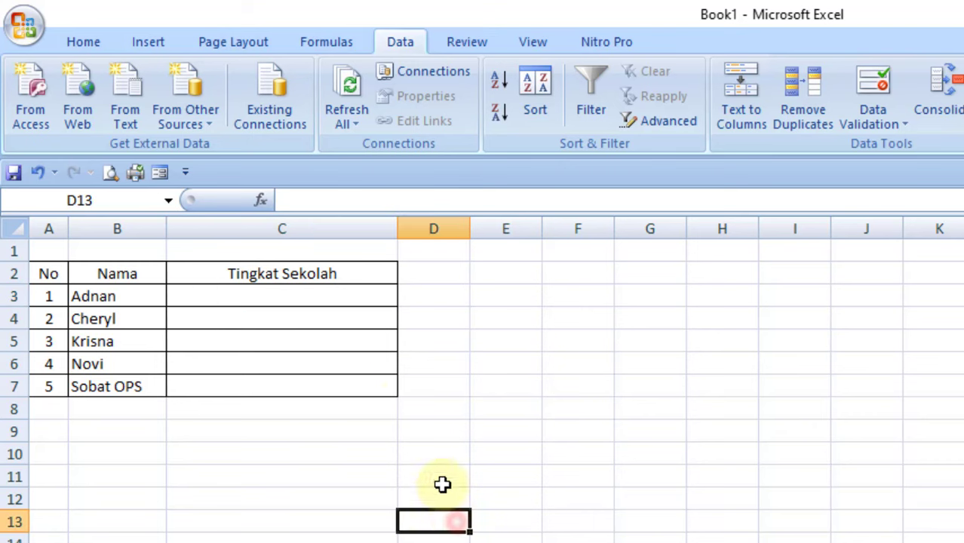
left_click(68, 43)
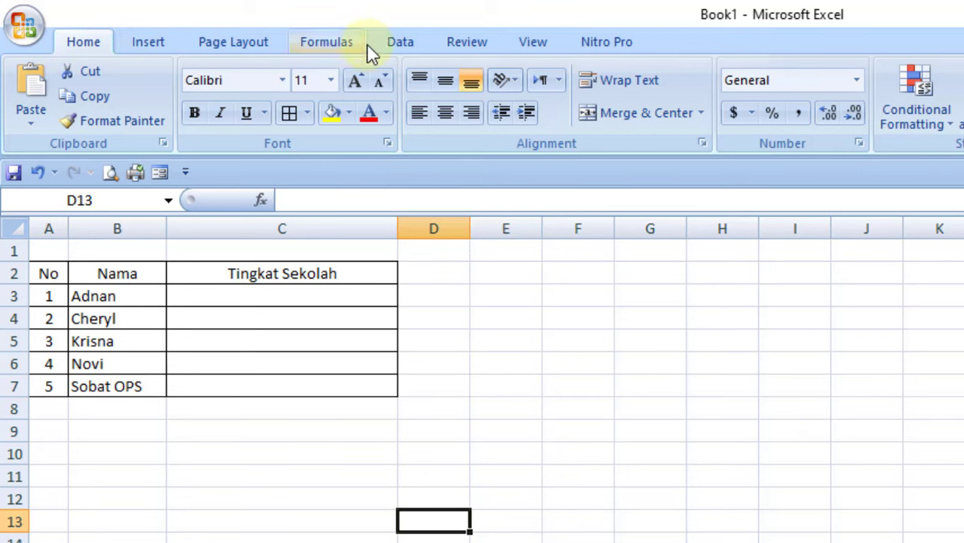
left_click(401, 42)
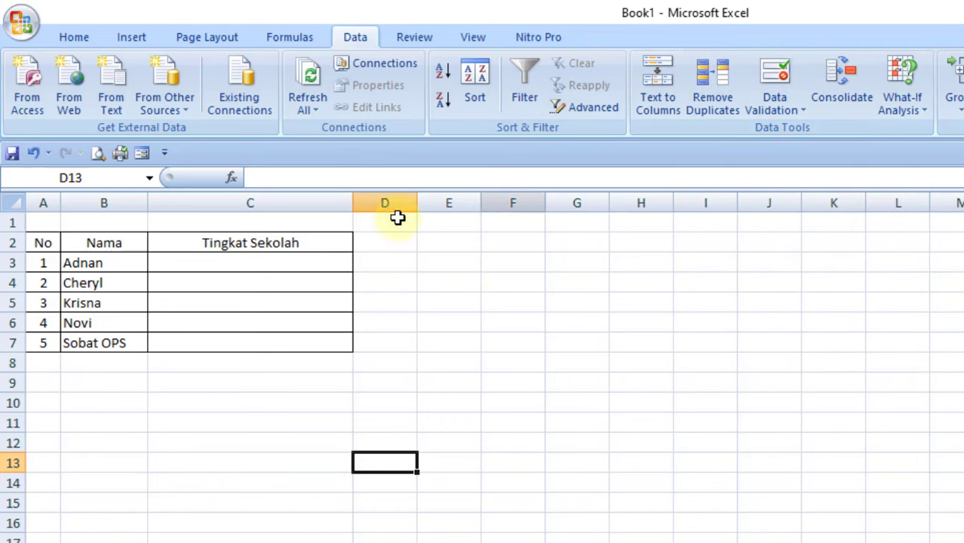
left_click_drag(278, 263, 269, 342)
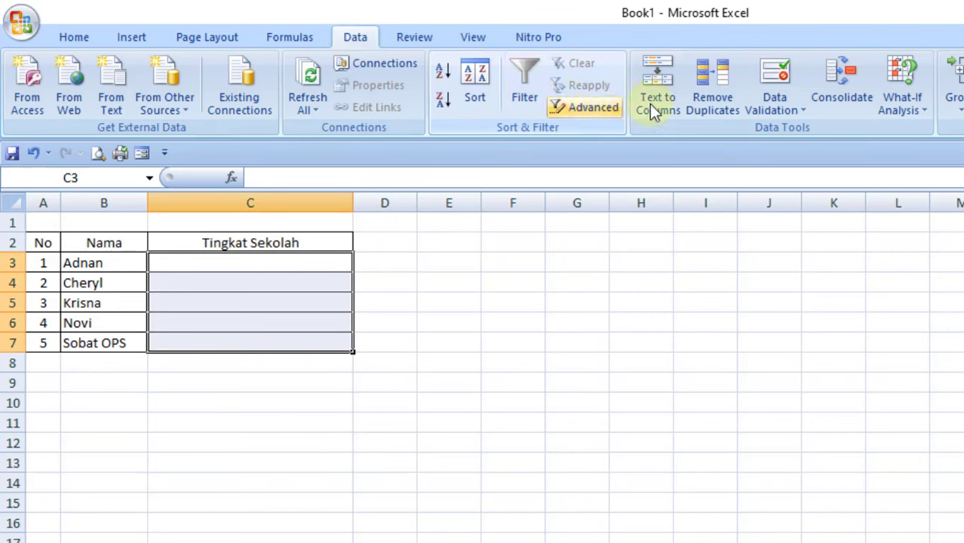
left_click(796, 112)
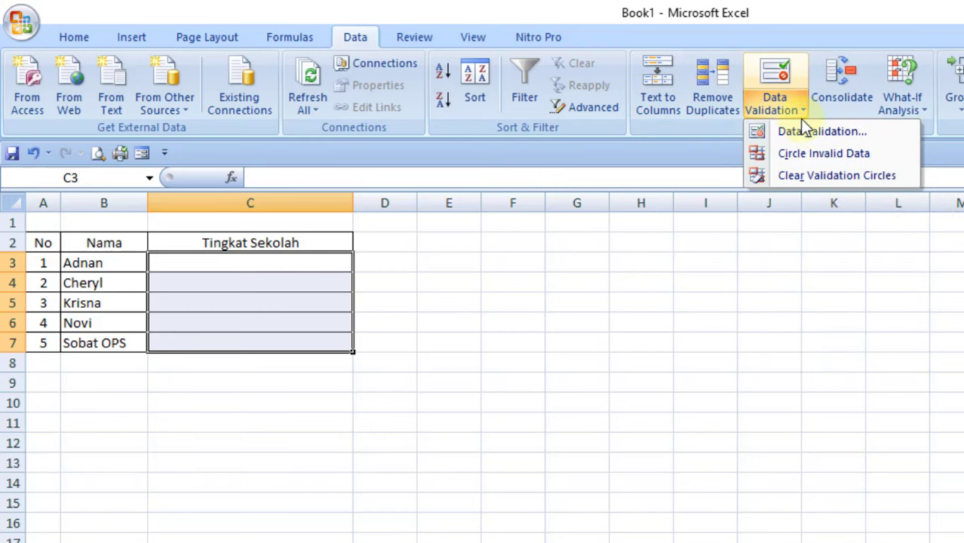
In Data Validation settings for C3:C7, set Allow to List and ready the Source box.
left_click(871, 141)
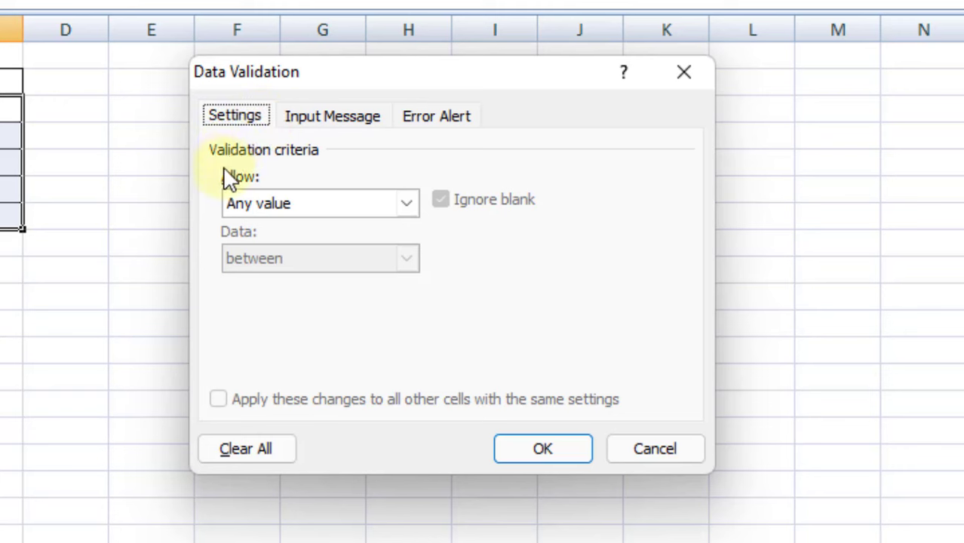
left_click(394, 207)
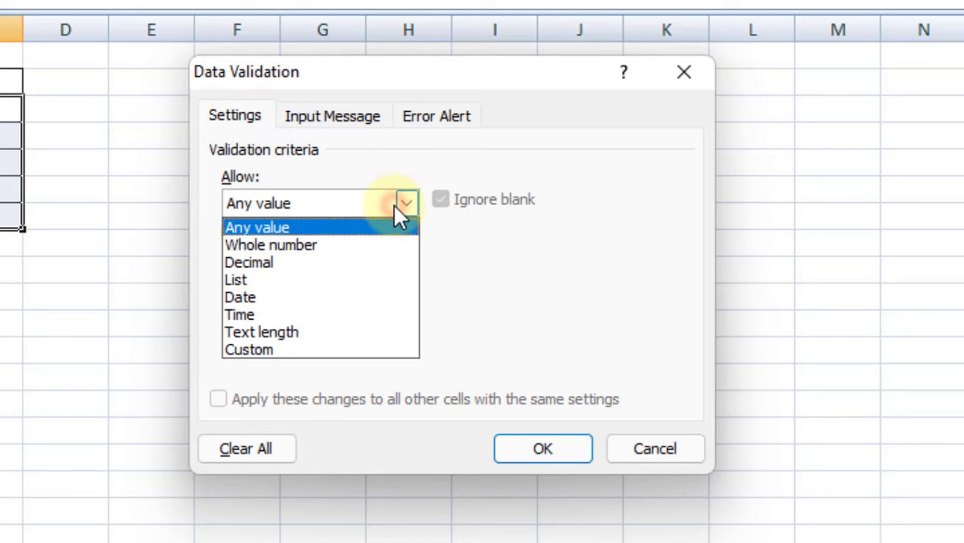
left_click(375, 287)
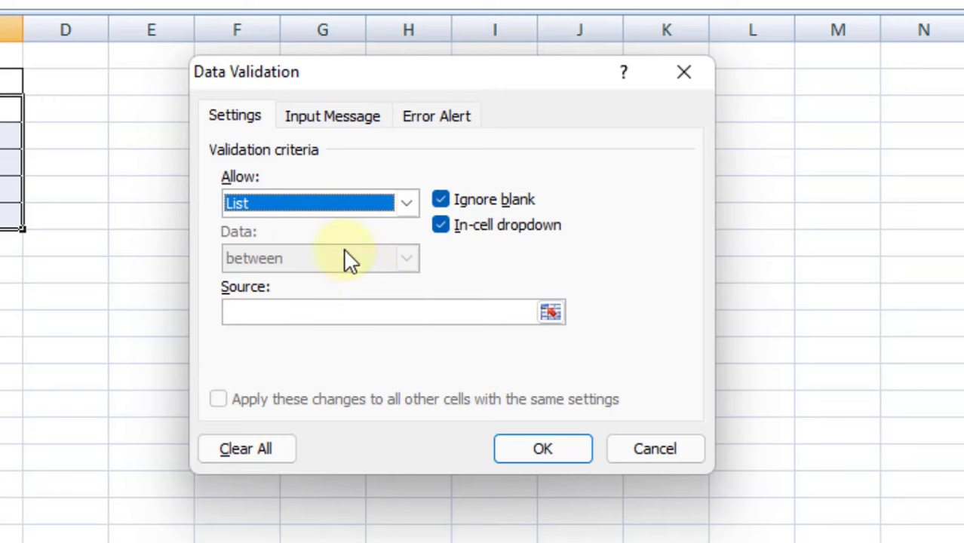
left_click(281, 311)
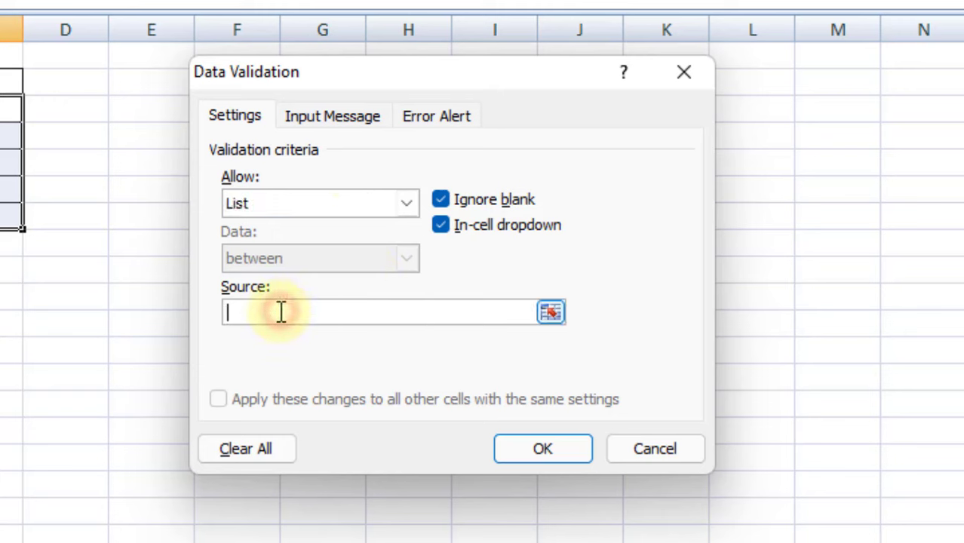
Enter the list source Kelas 1 through Kelas 6, fixing the separator and spacing.
type("K")
type("elas 1")
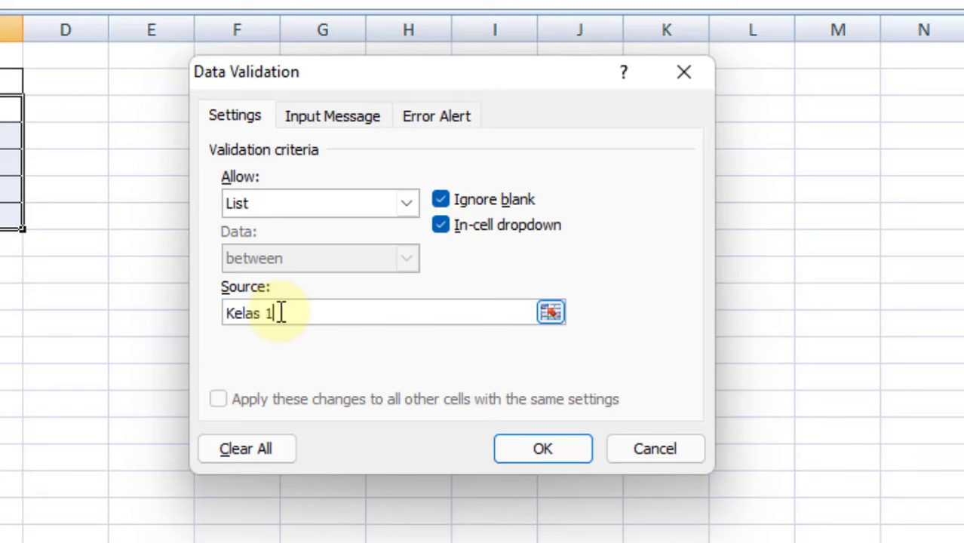
type(";")
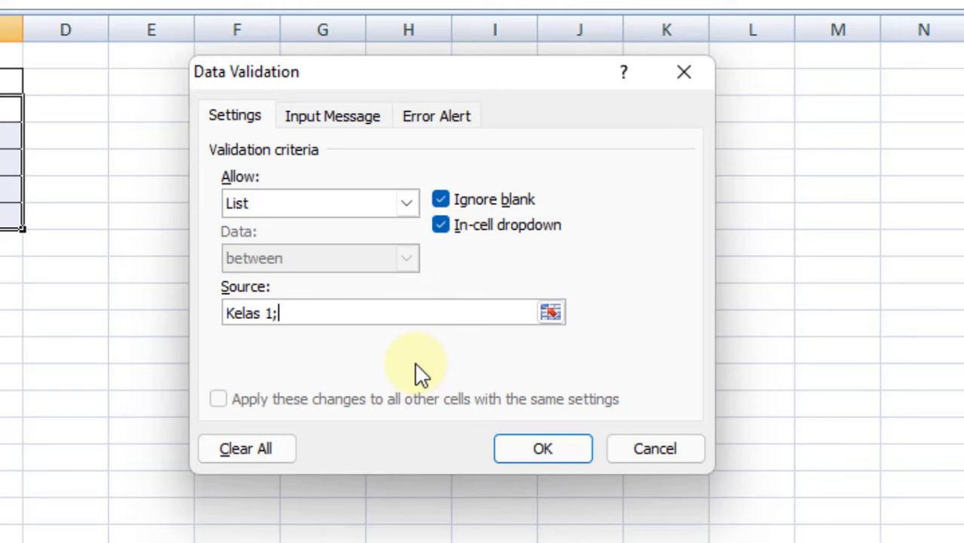
key("BackSpace")
type(", K")
type("elas")
type("2, K")
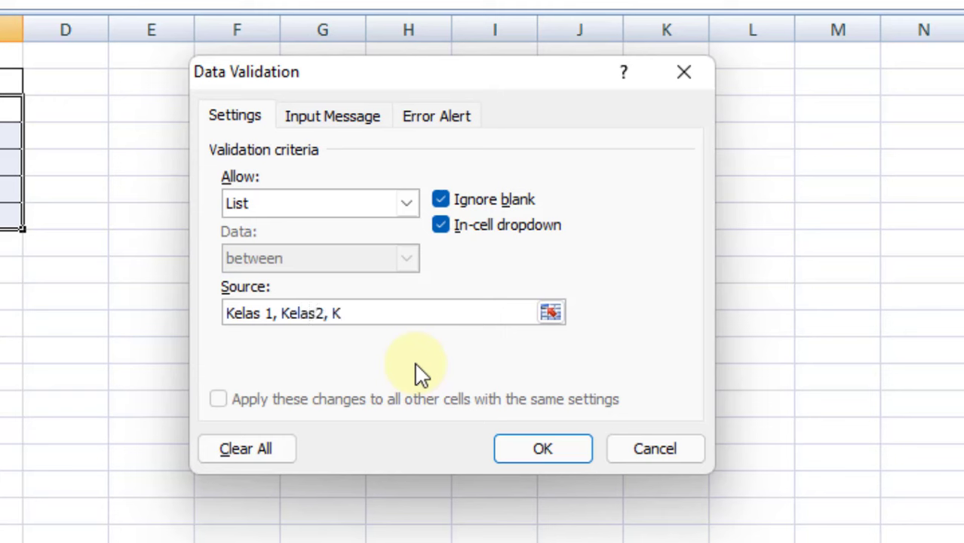
type("elas 3")
type(", Kela")
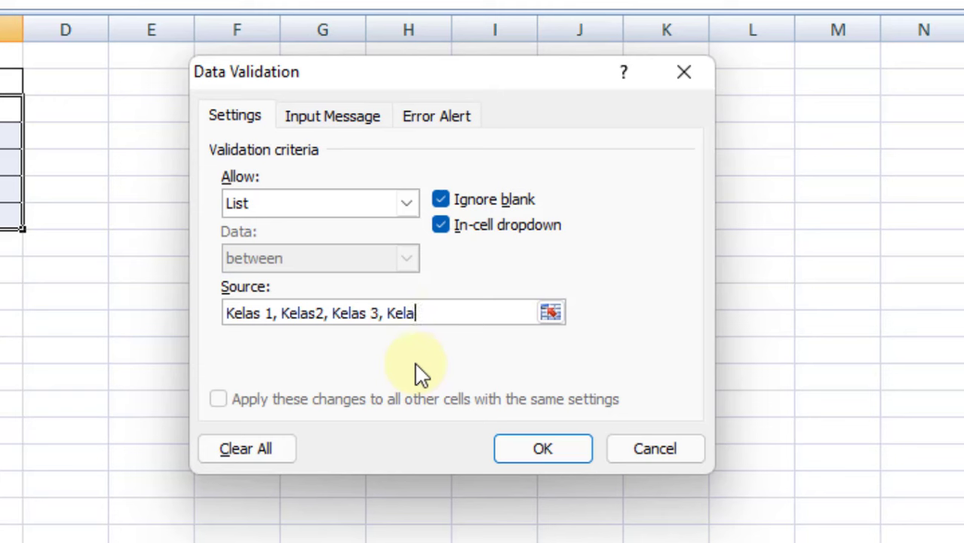
type("s 4,")
type("Kelas 5")
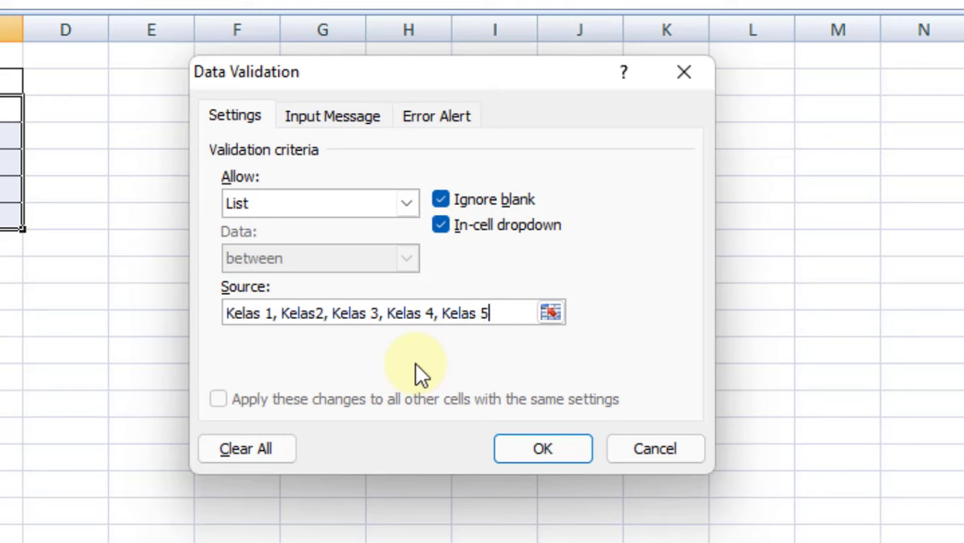
type(", Kel")
type("as6")
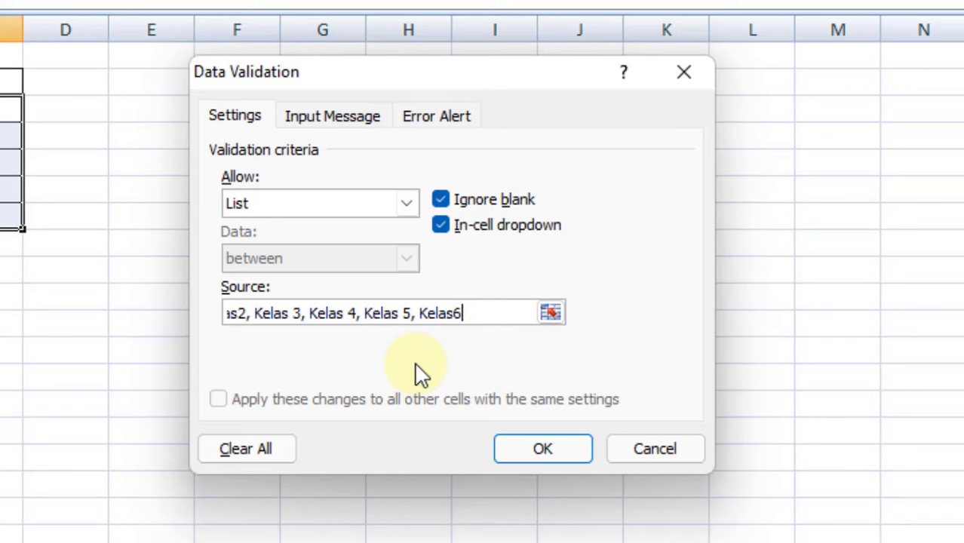
key("BackSpace")
type("6")
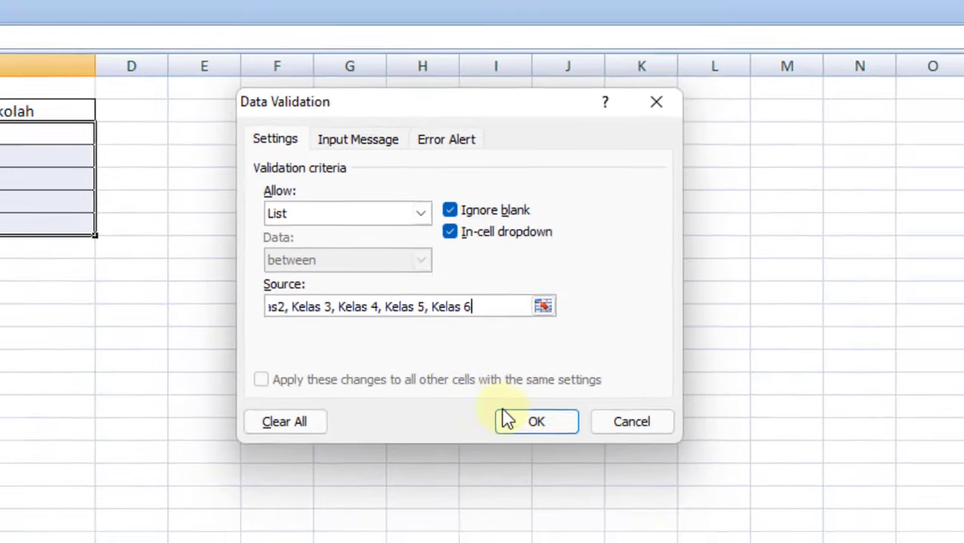
Apply the list validation, then pick Kelas 3 for C3 from its dropdown.
left_click(521, 449)
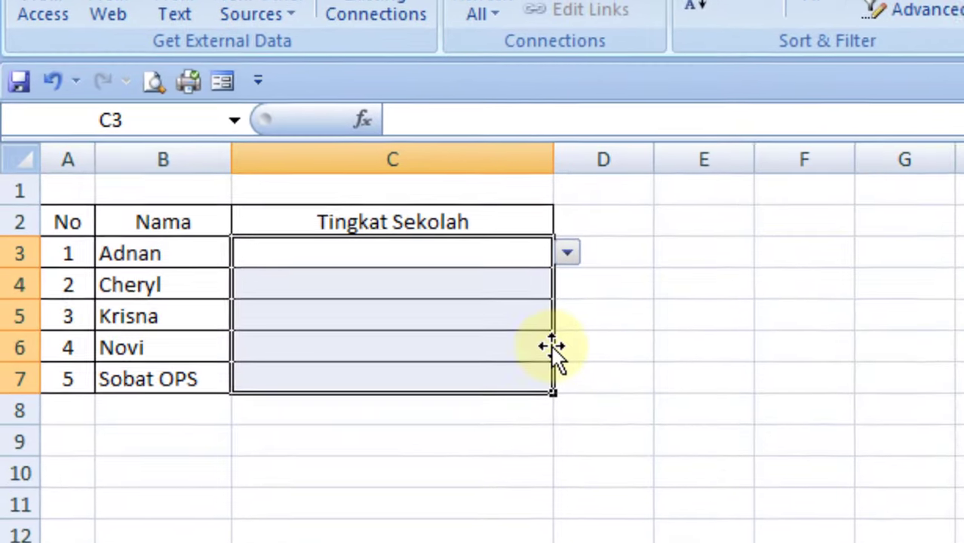
left_click(734, 462)
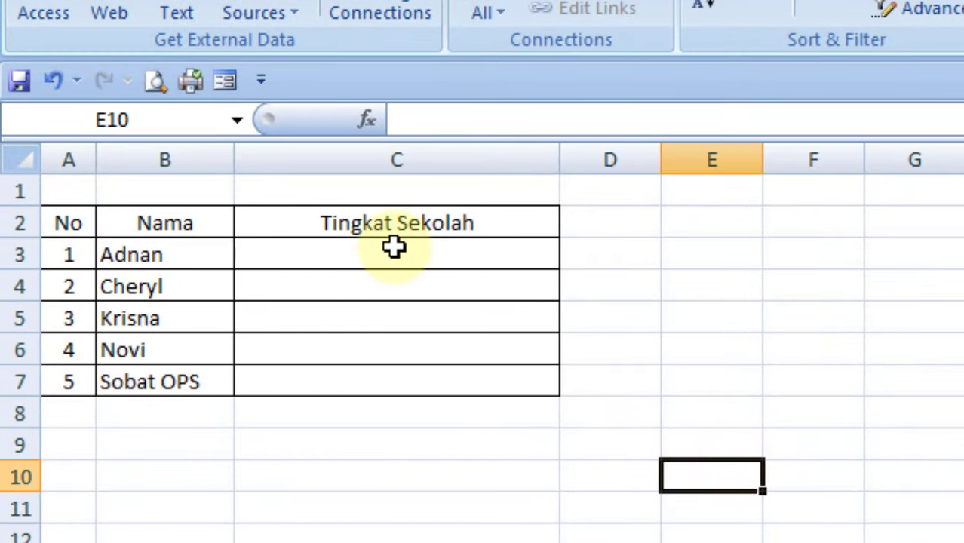
left_click(434, 251)
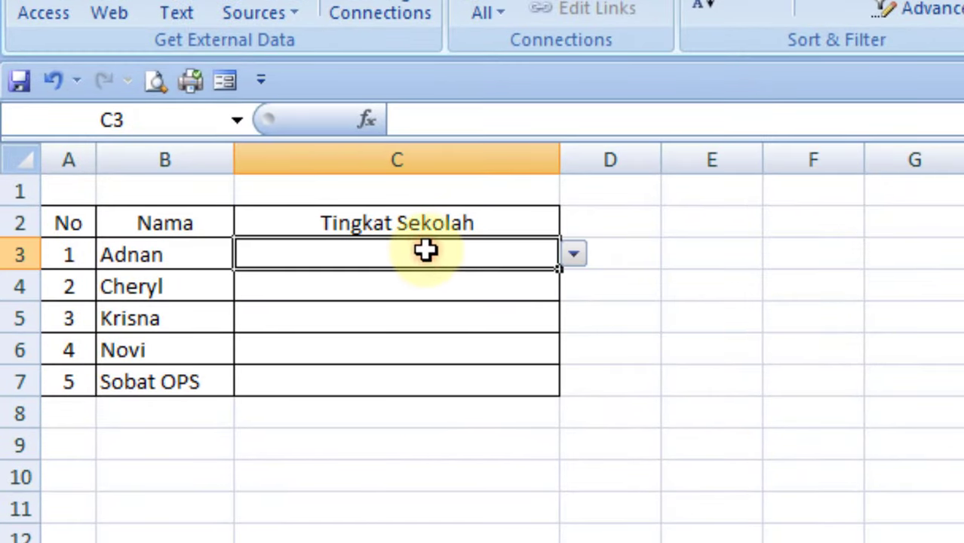
left_click(572, 256)
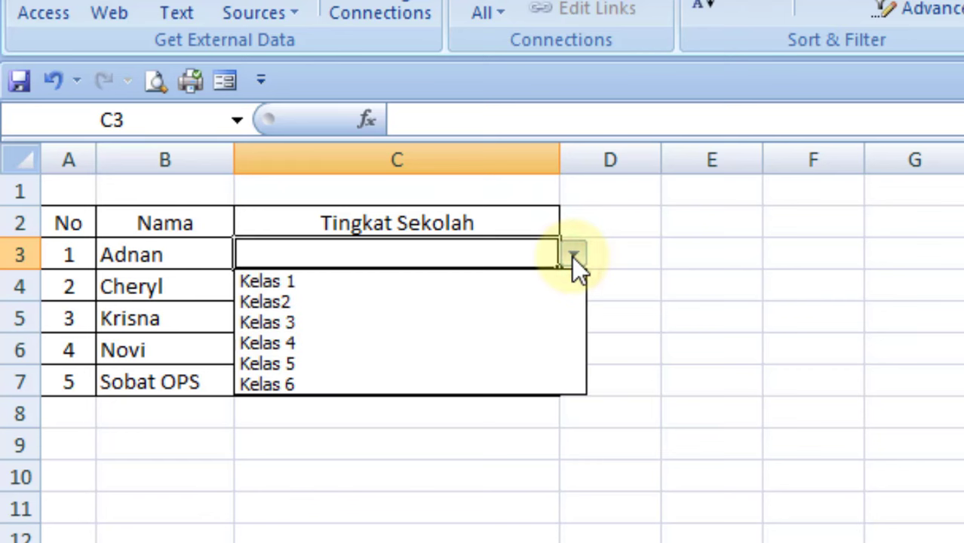
left_click(535, 322)
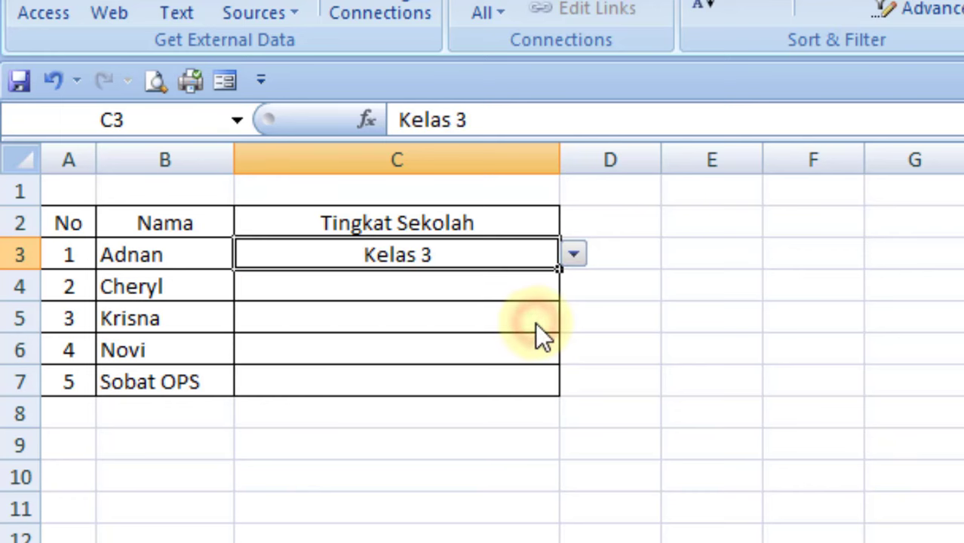
Pick Kelas 3 for C4 and Kelas 1 for C7 from their dropdowns.
left_click(474, 293)
left_click(571, 291)
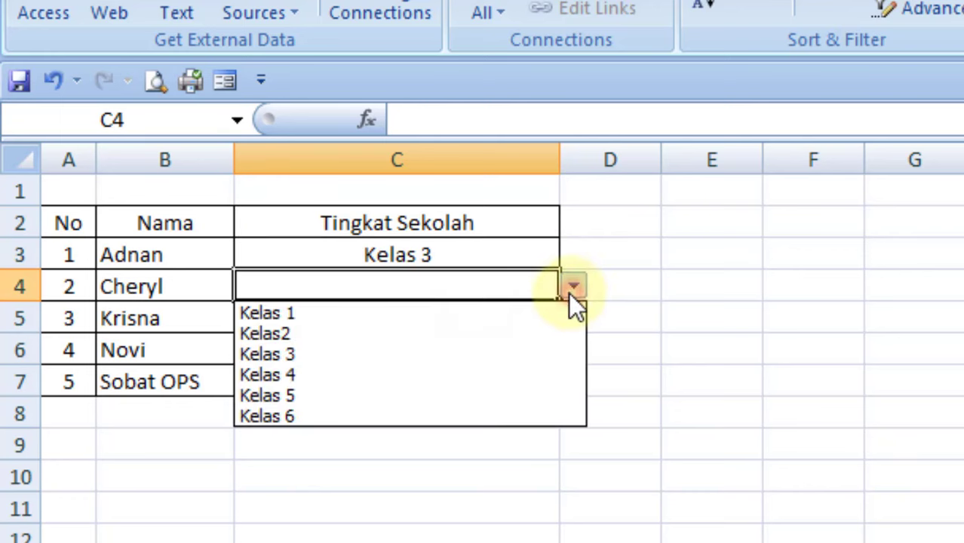
left_click(555, 353)
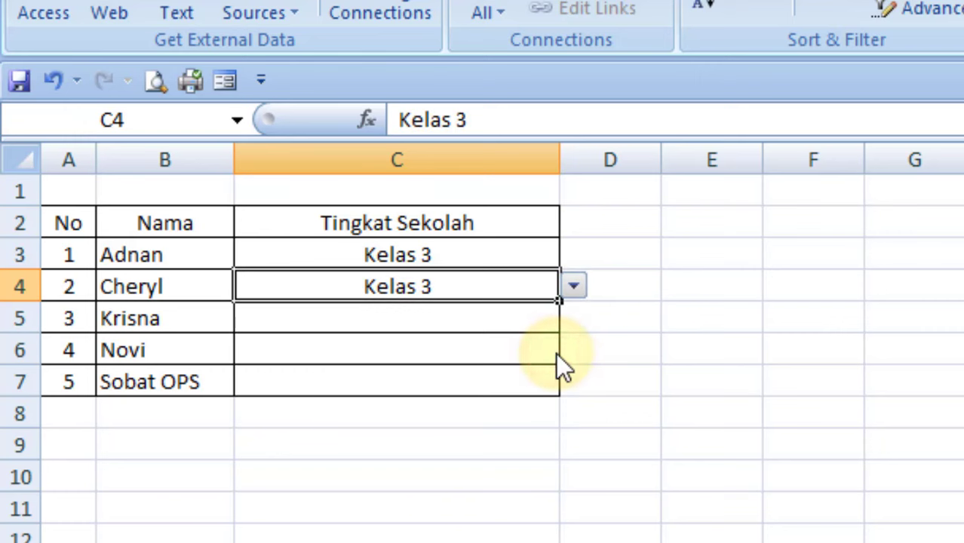
left_click(517, 381)
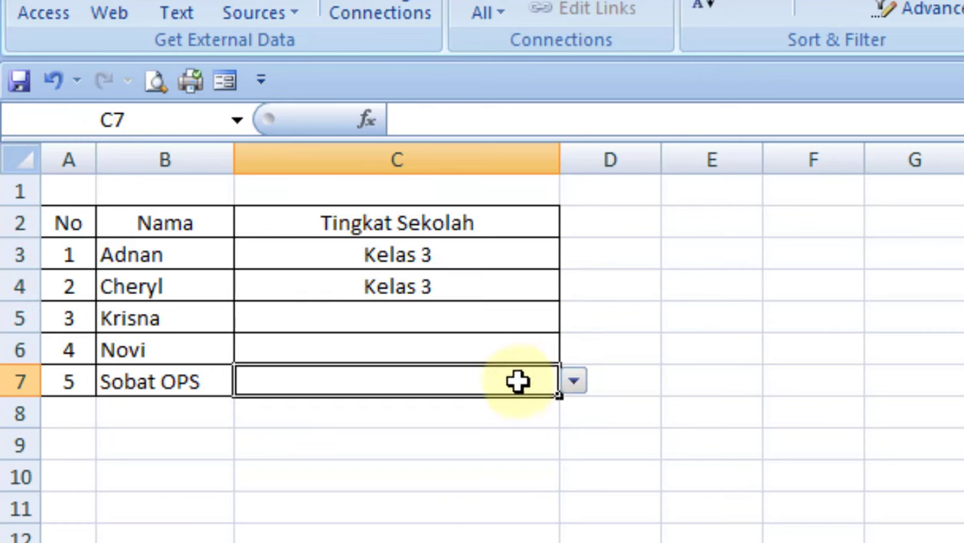
left_click(573, 382)
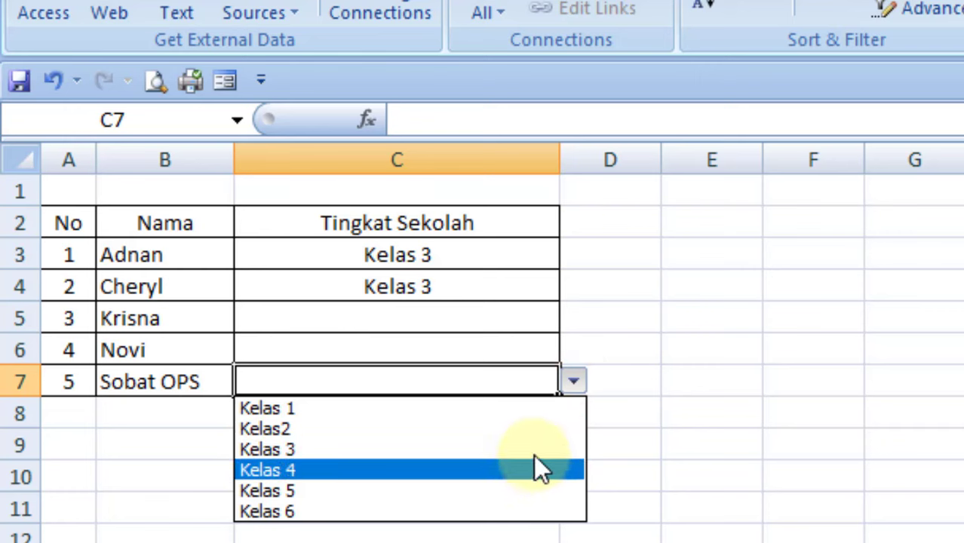
left_click(529, 407)
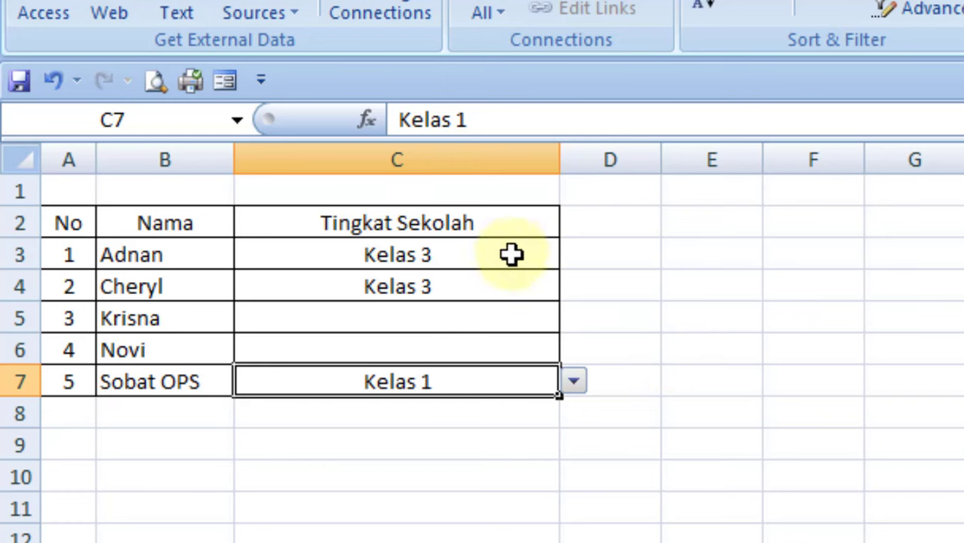
left_click(458, 467)
Clear all data validation from C3:C7, keeping the chosen Kelas entries.
left_click_drag(445, 254, 196, 237)
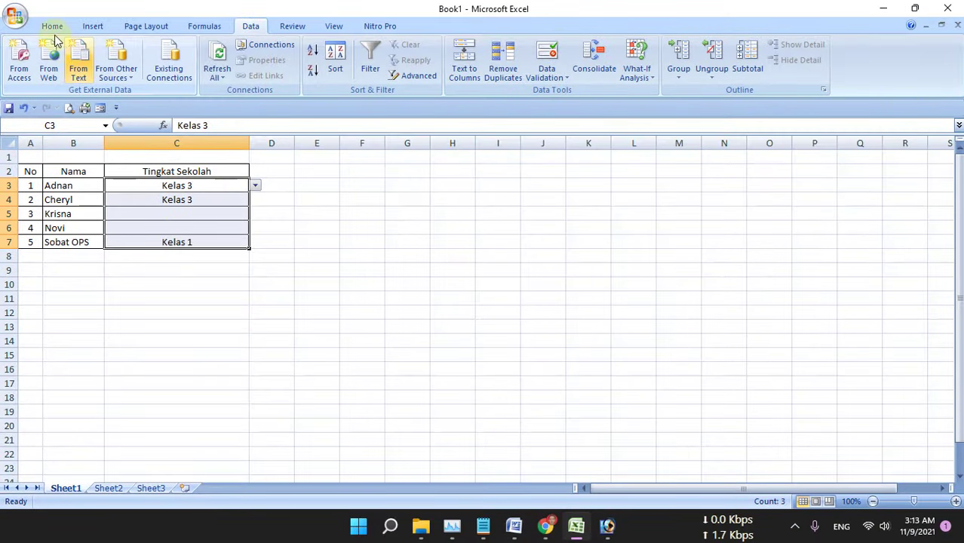
left_click(52, 26)
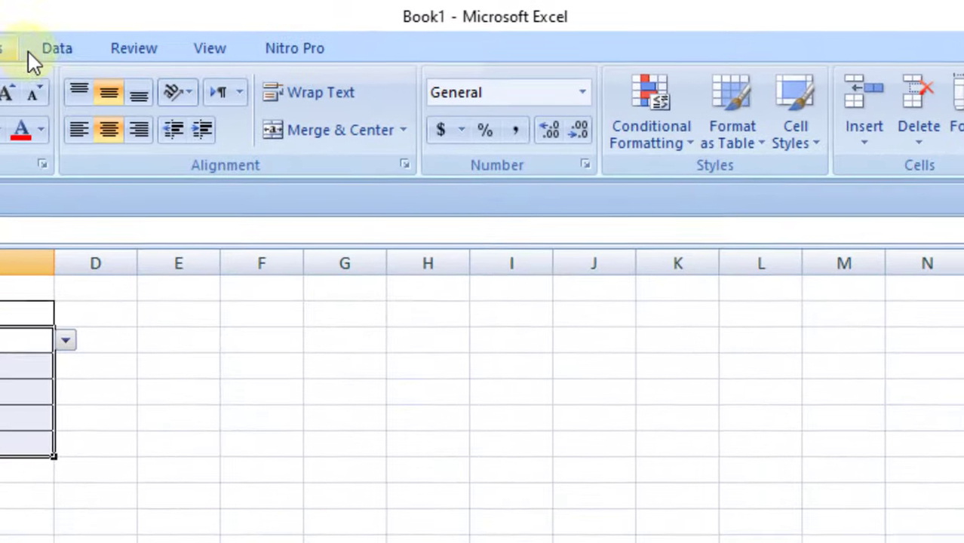
left_click(48, 51)
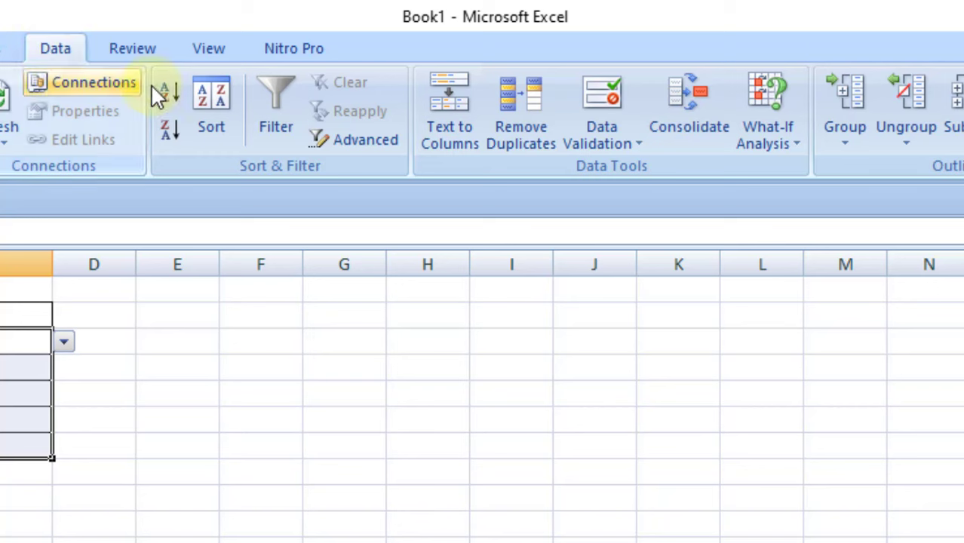
left_click(607, 150)
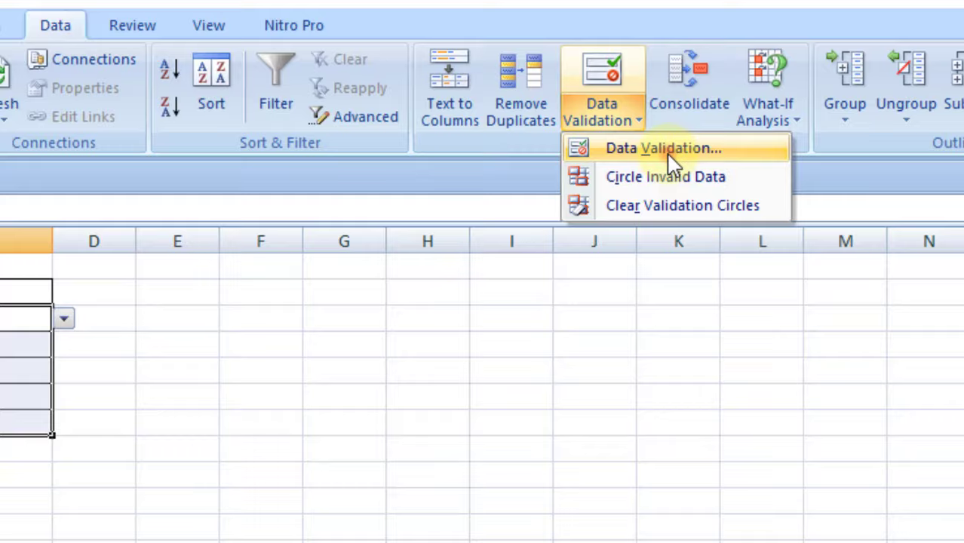
left_click(668, 175)
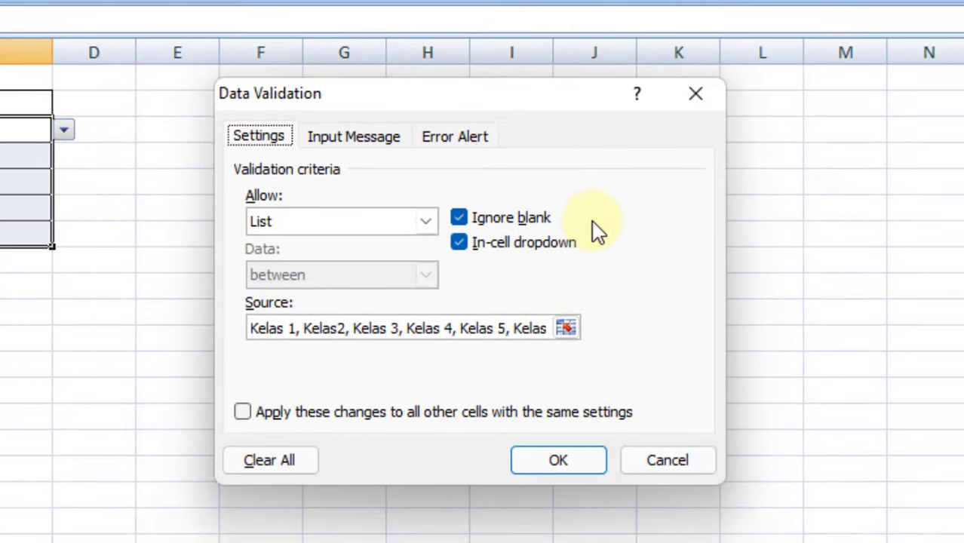
left_click(290, 462)
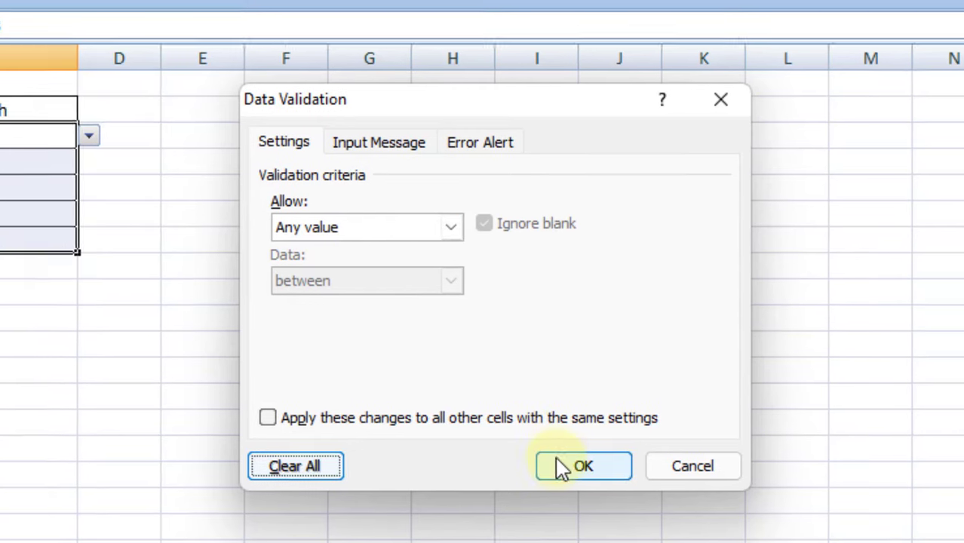
left_click(532, 461)
left_click(705, 494)
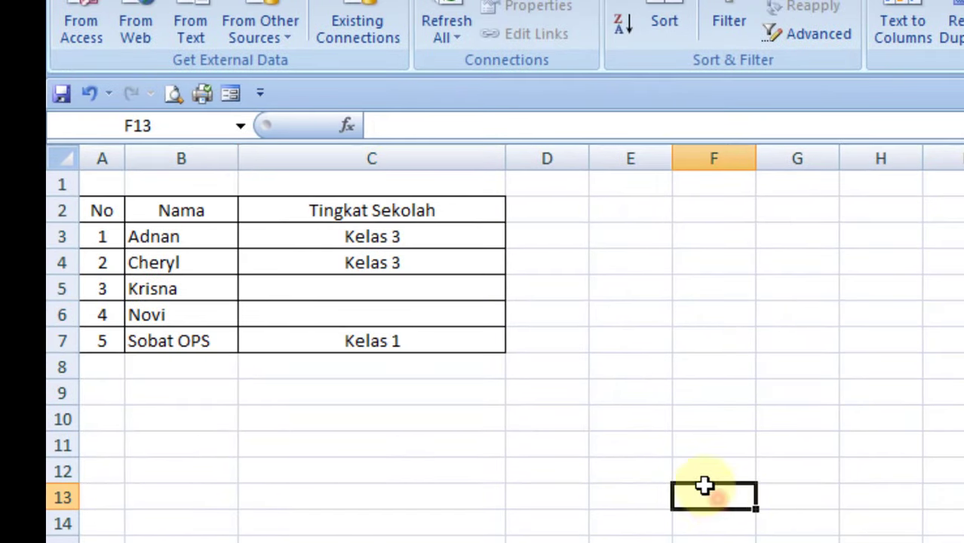
left_click(376, 287)
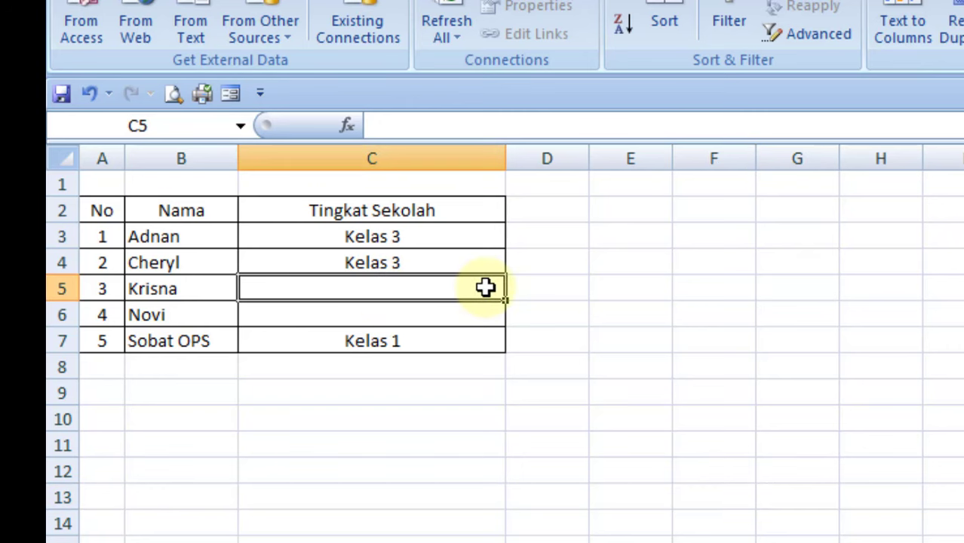